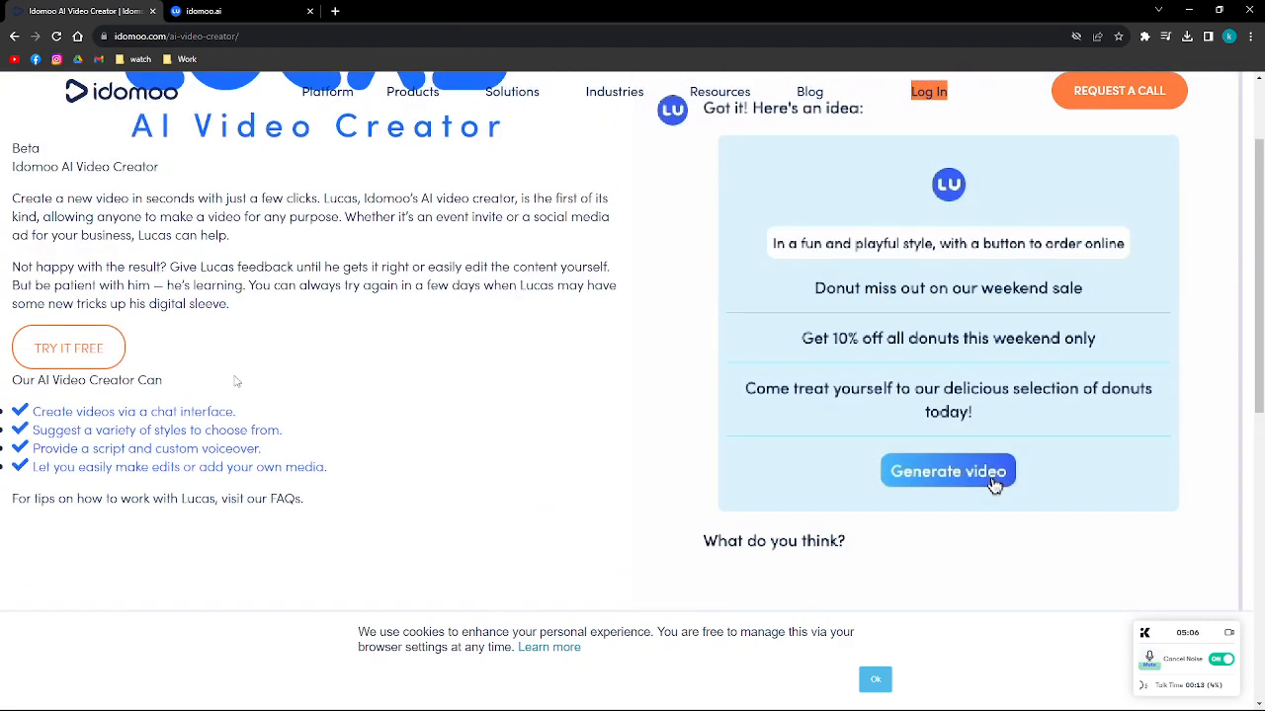
click(1002, 475)
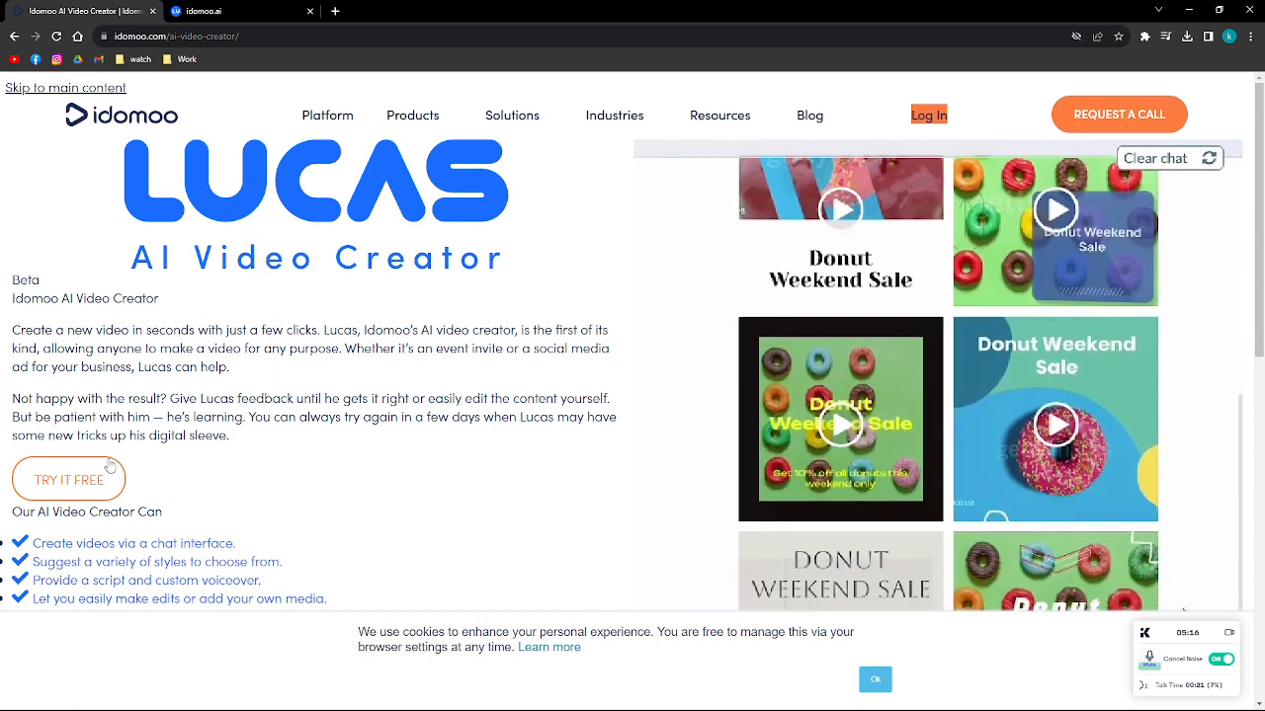
click(843, 224)
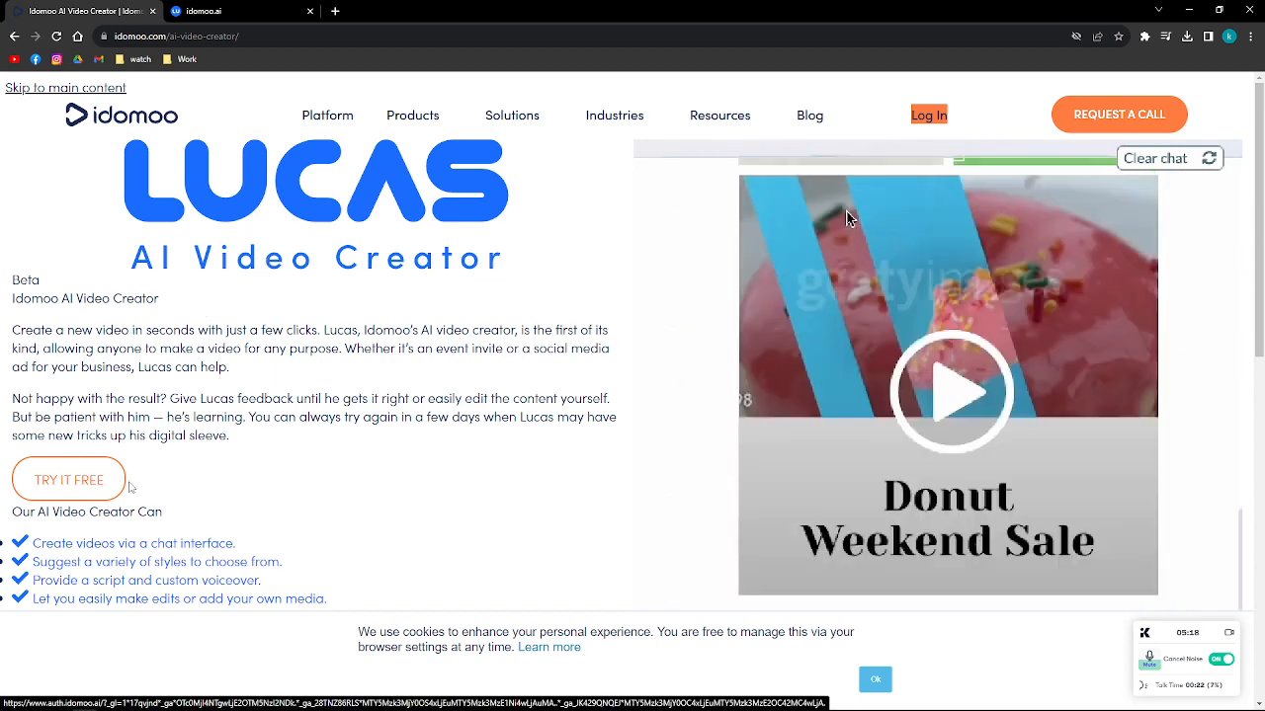
click(970, 383)
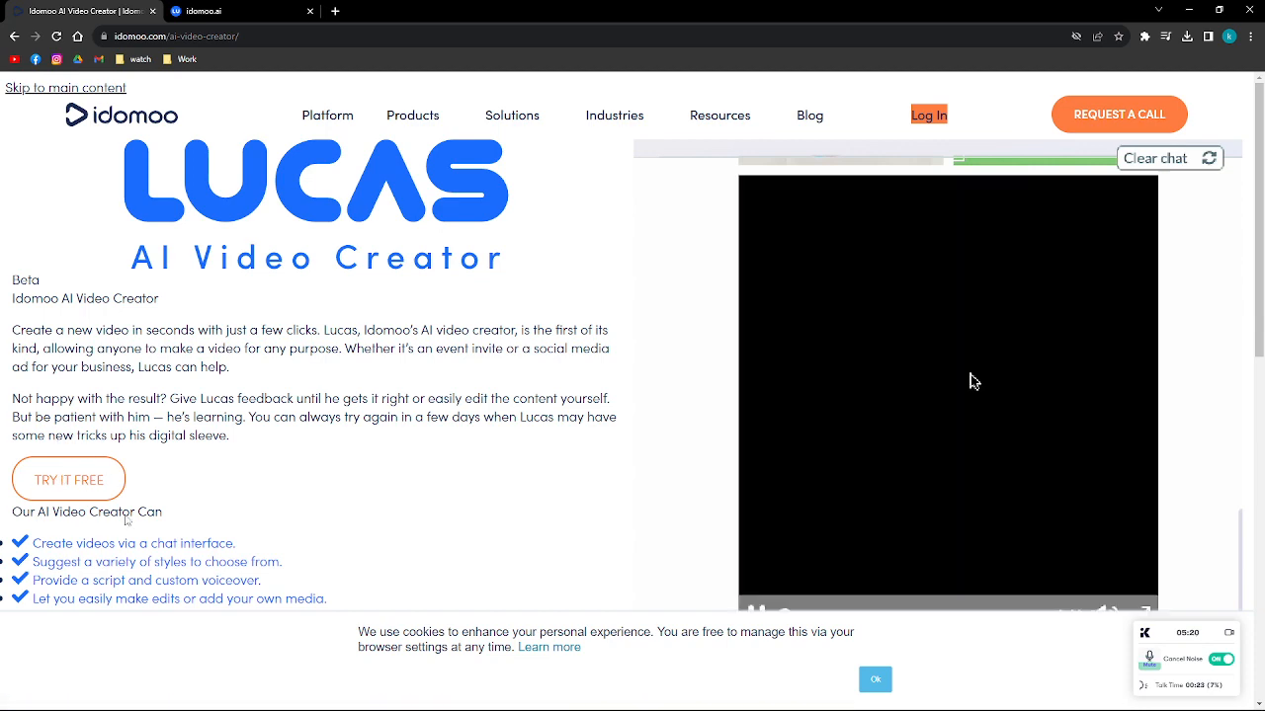
- Switch to the open Lucas chat at idomoo.ai and submit the spell-checked prompt "Make a 10-second video about friendship"
click(251, 8)
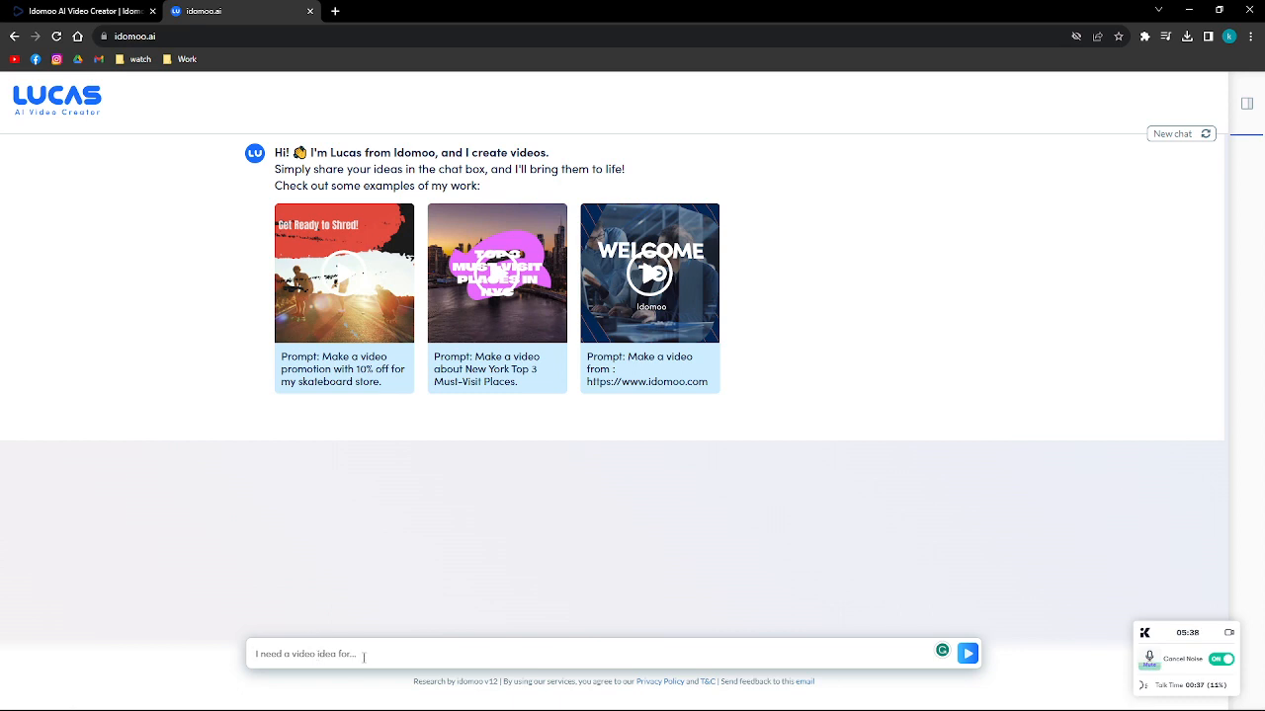
text(Make a 10 second video about frienship)
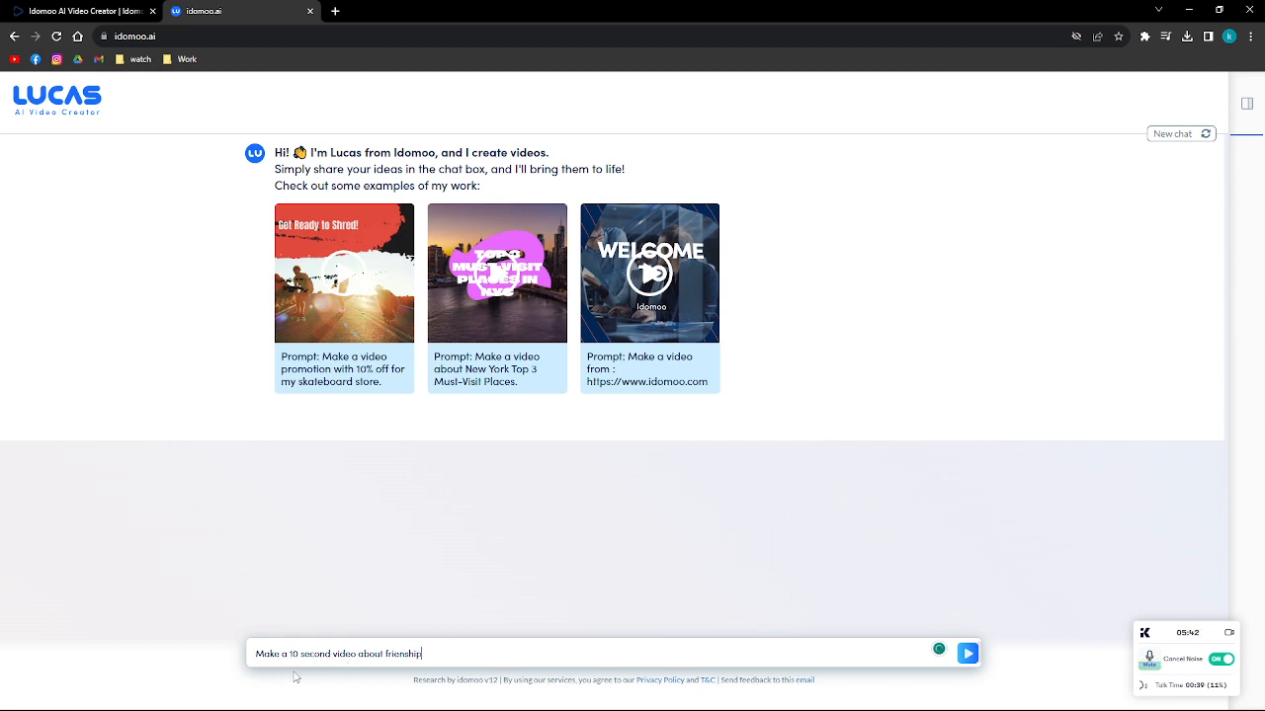
click(387, 653)
click(413, 576)
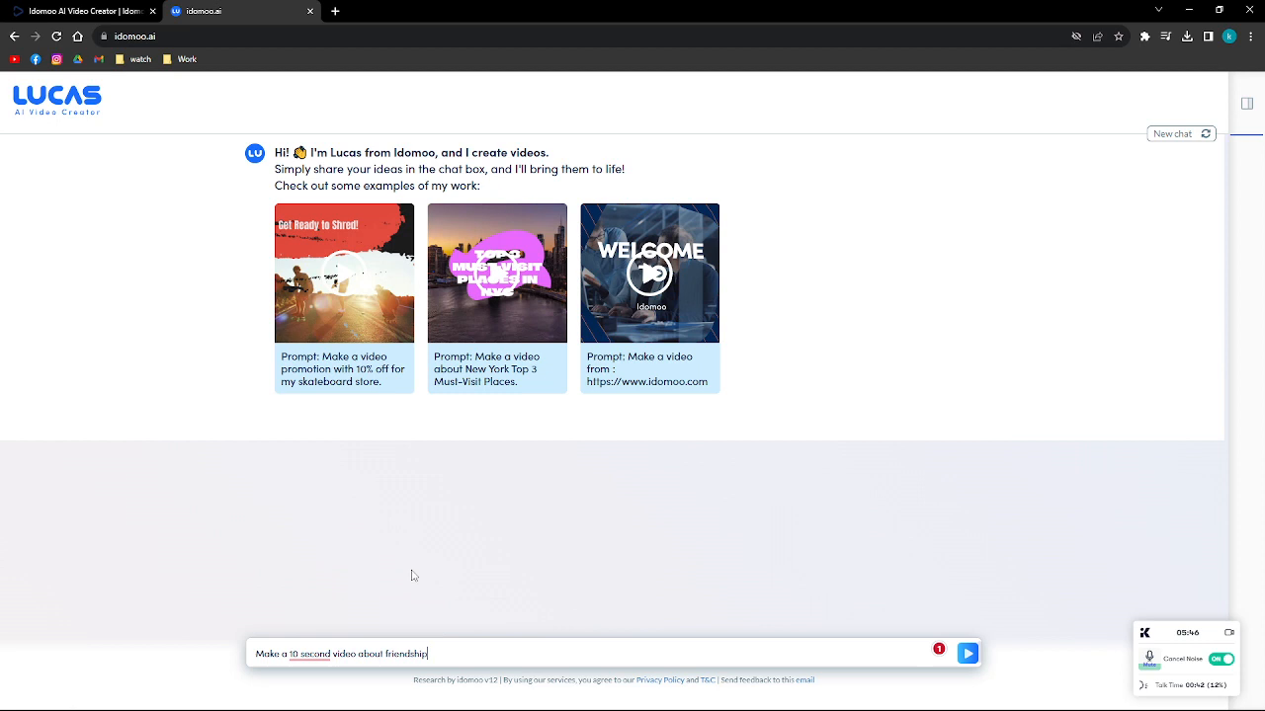
click(309, 648)
click(318, 588)
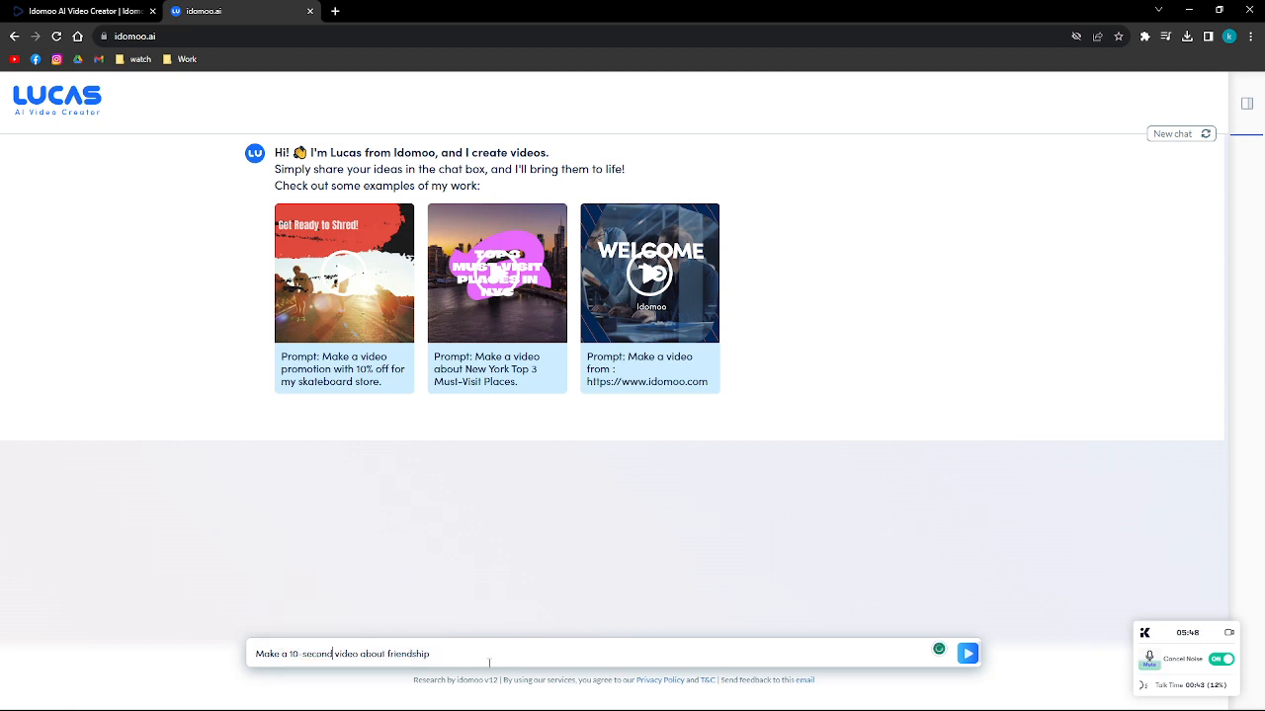
click(489, 659)
click(969, 656)
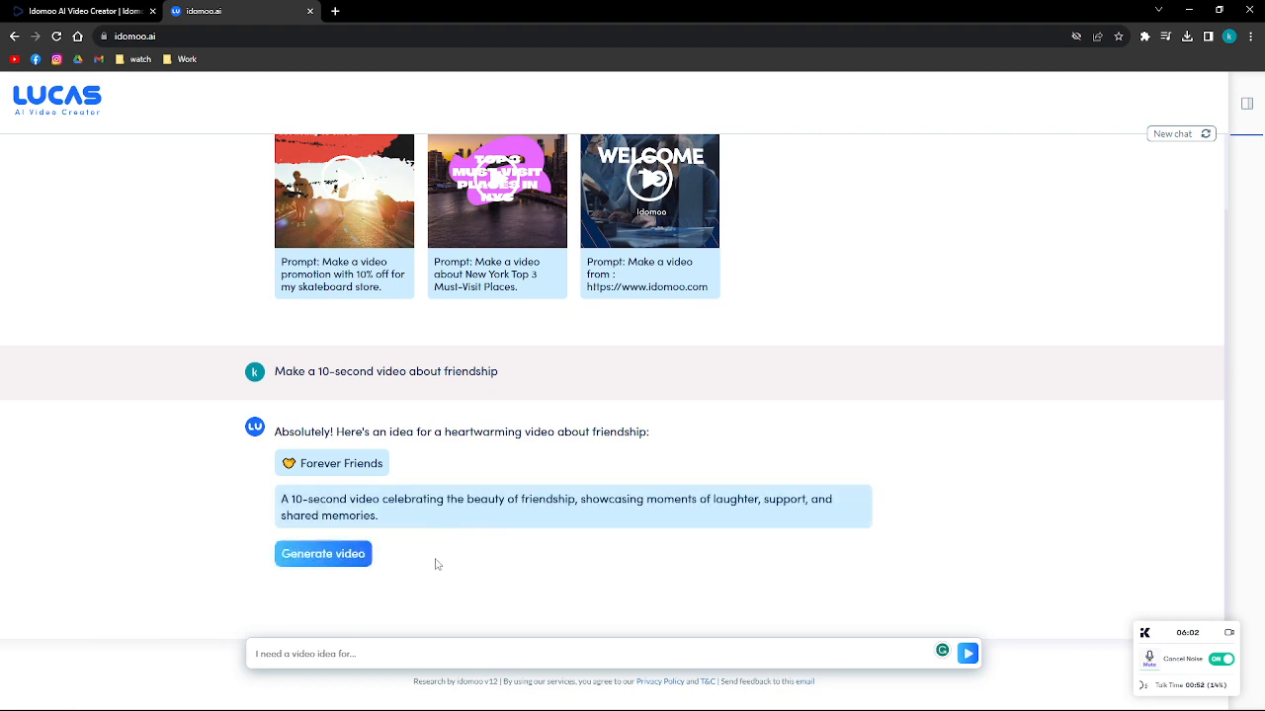
- Generate the suggested Forever Friends video and briefly preview the version with the light-blue square overlay, pausing it near the start
click(318, 556)
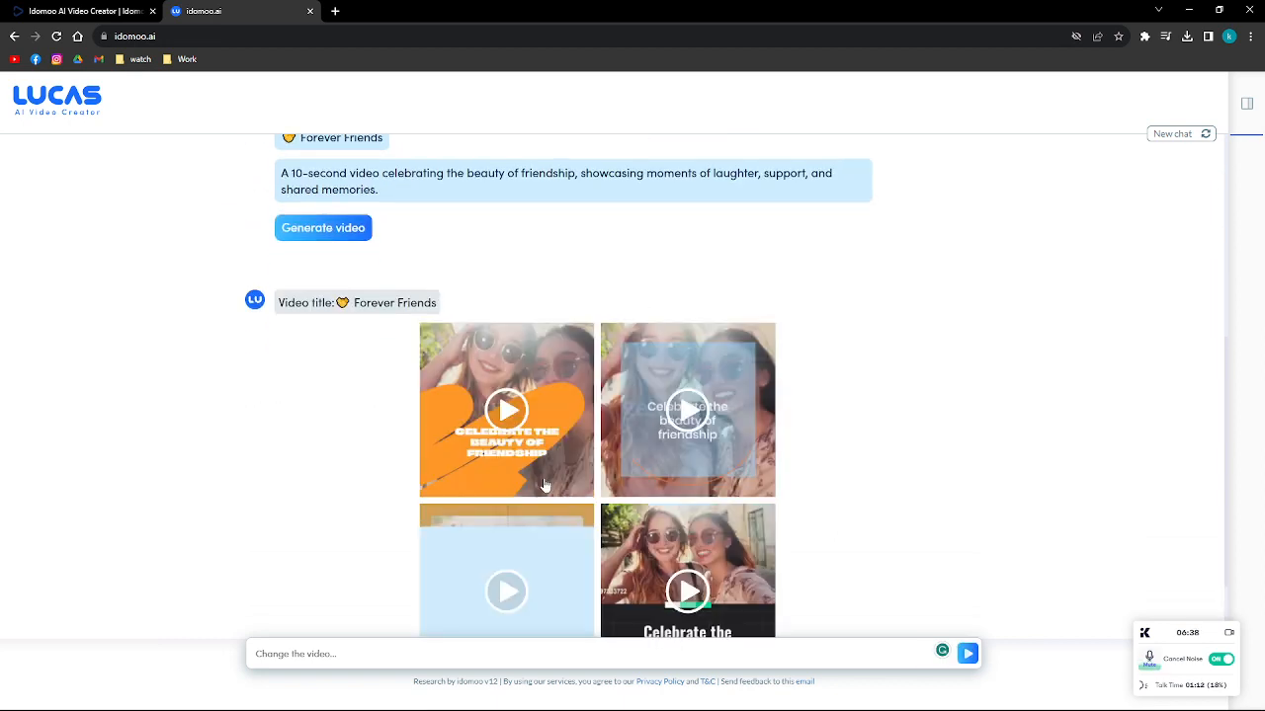
scroll(543, 485, down, 2)
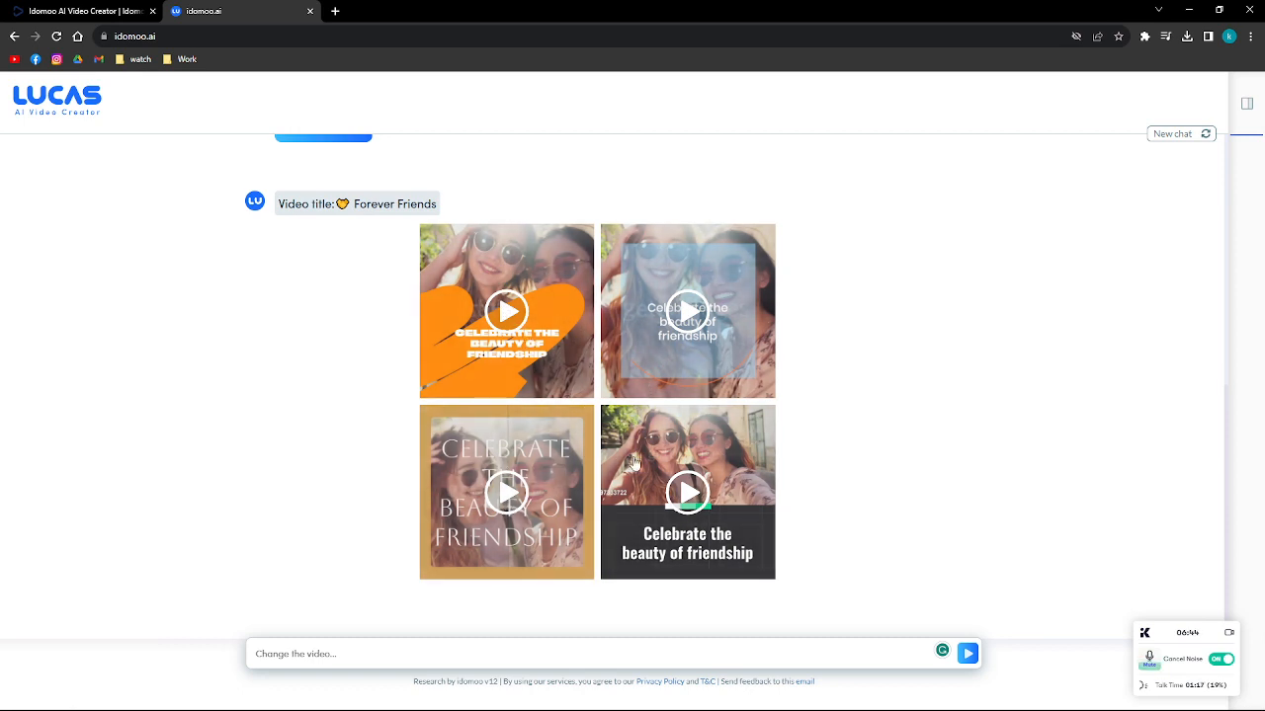
click(697, 324)
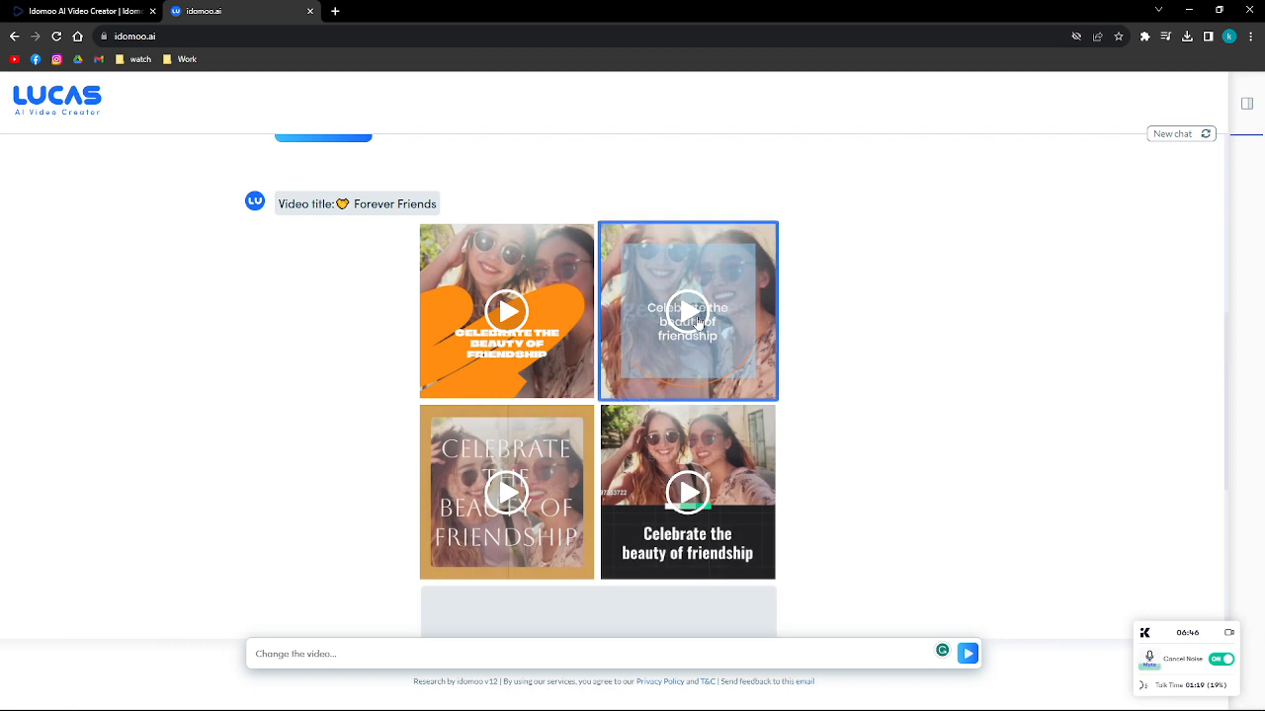
click(593, 366)
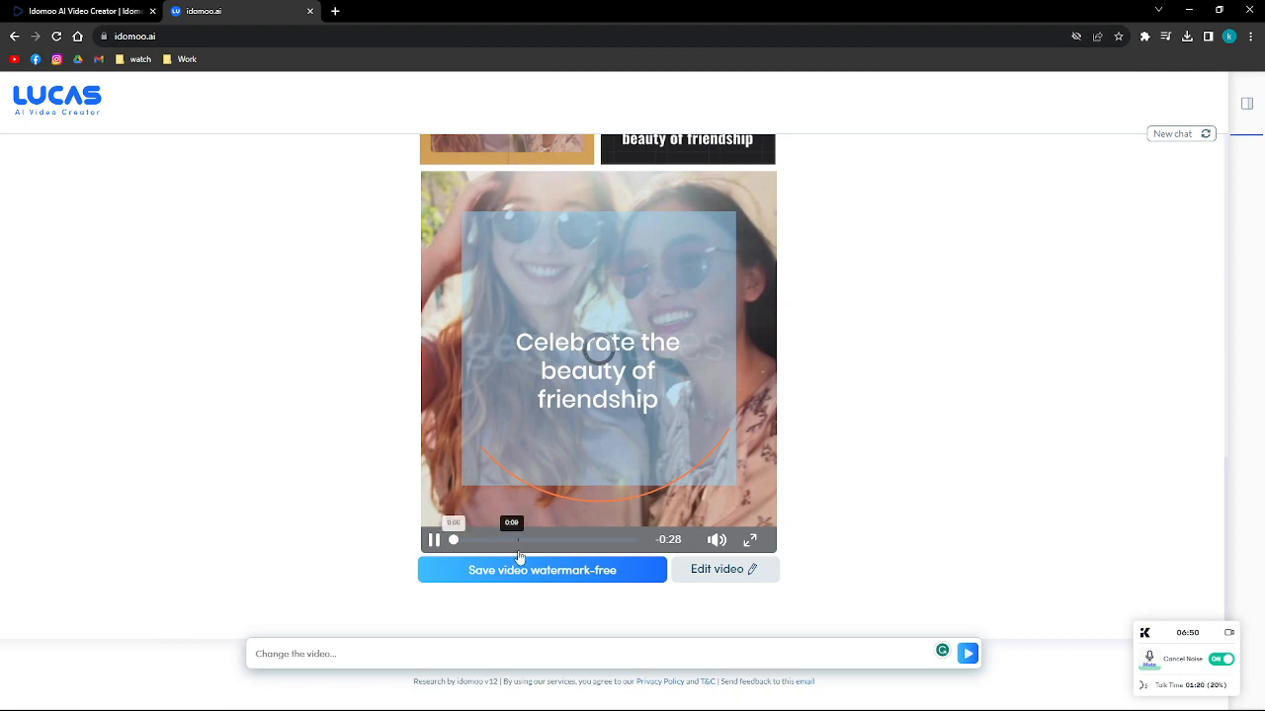
click(434, 540)
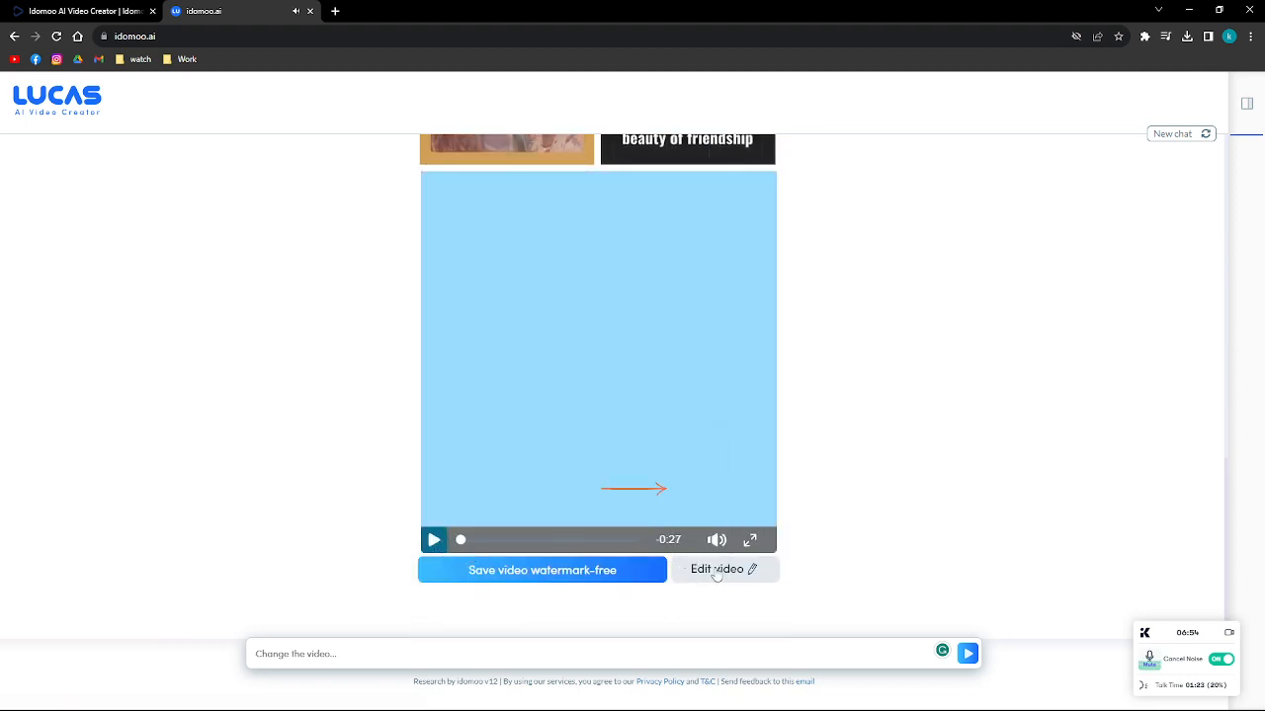
- Open the selected video for editing and look through the available narrator voices without changing the narrator
click(729, 573)
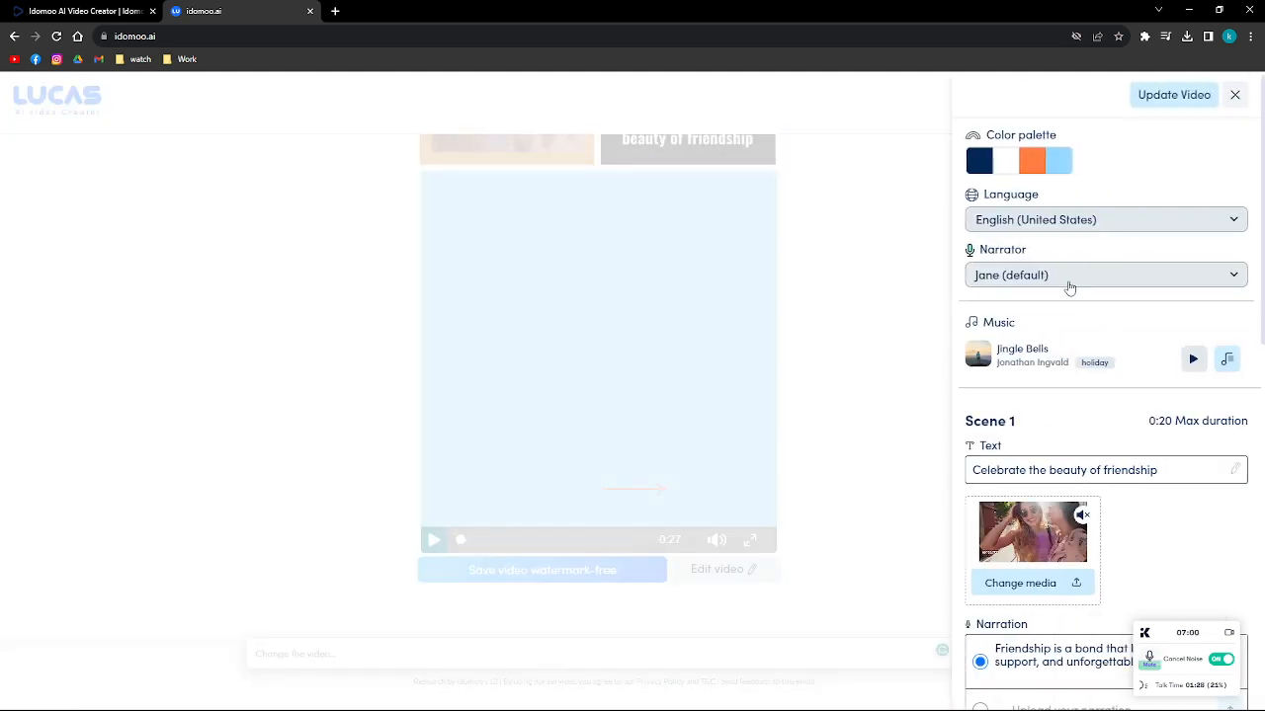
scroll(1067, 286, down, 1)
click(1058, 209)
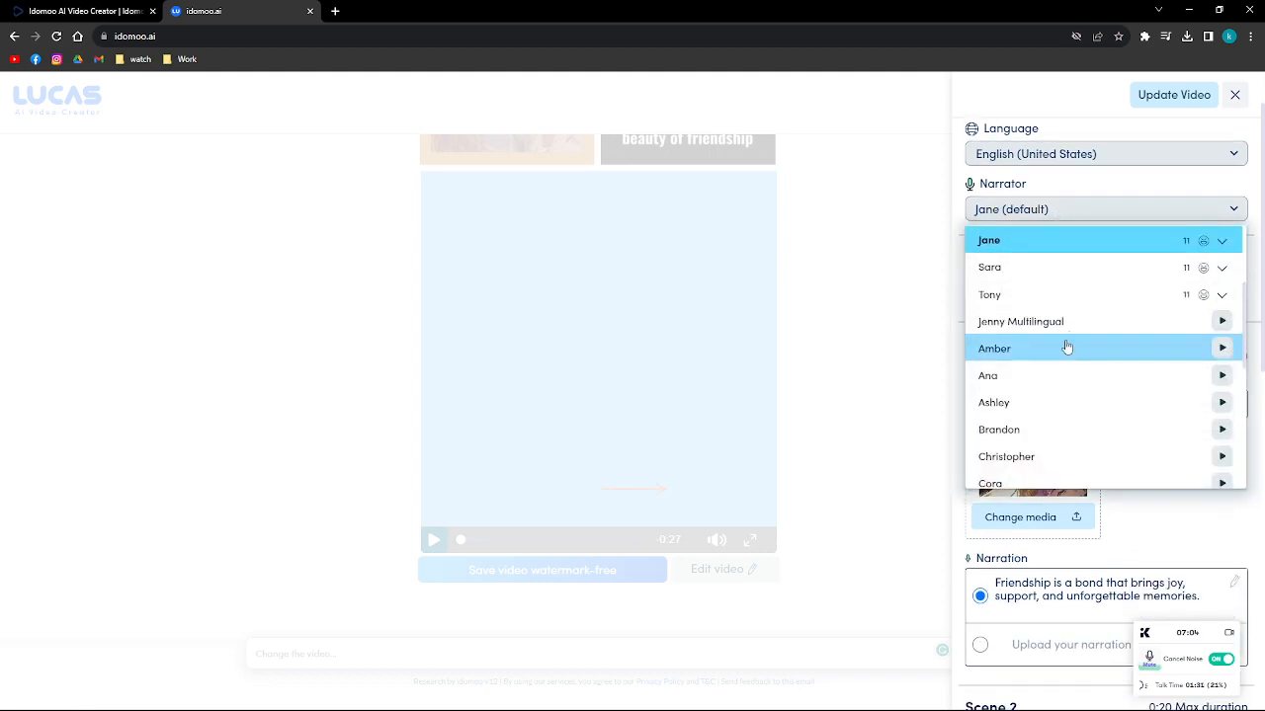
scroll(1057, 326, up, 1)
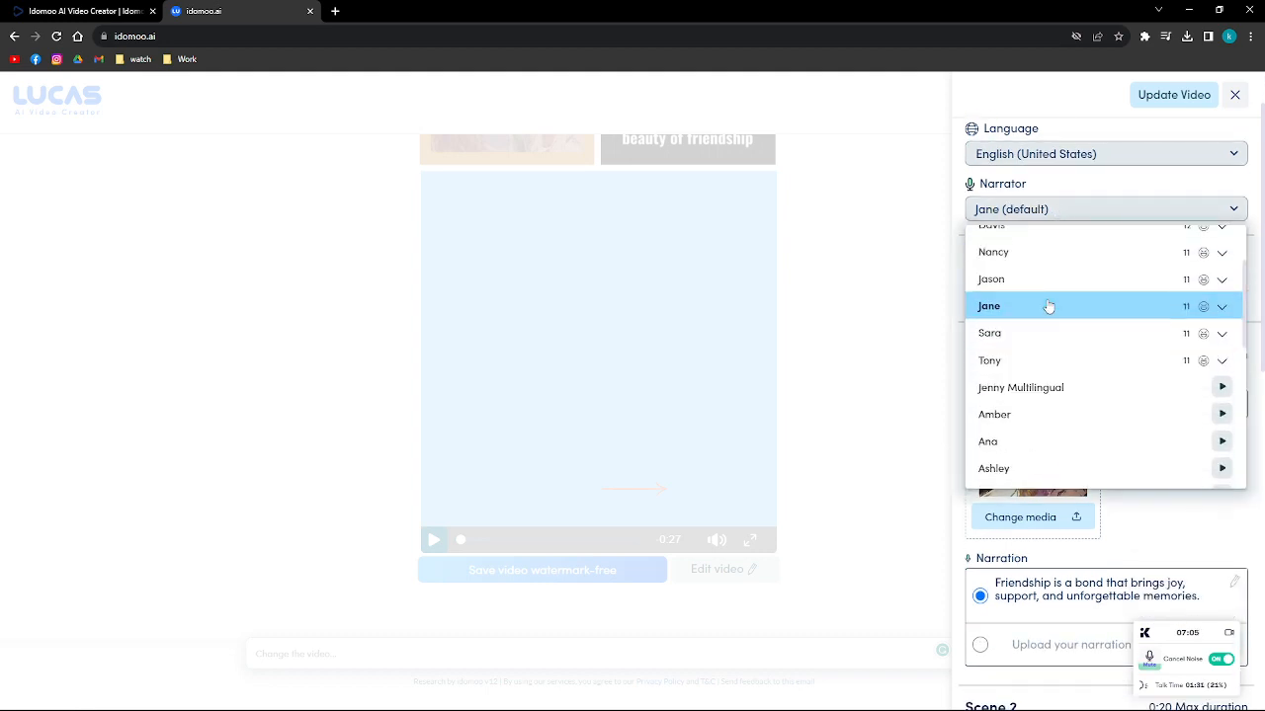
click(1050, 207)
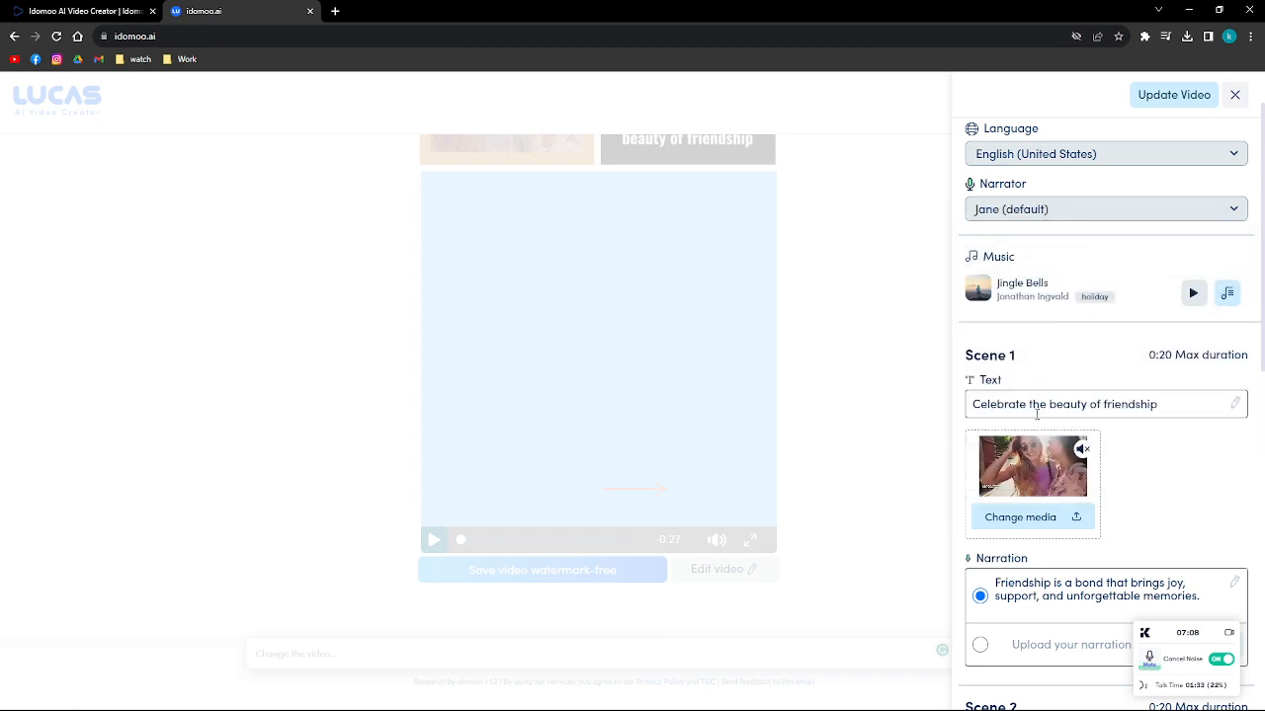
- Review the texts, media, narration and button settings of scenes 1 to 3, and close the editor without updating the video
scroll(1037, 414, down, 1)
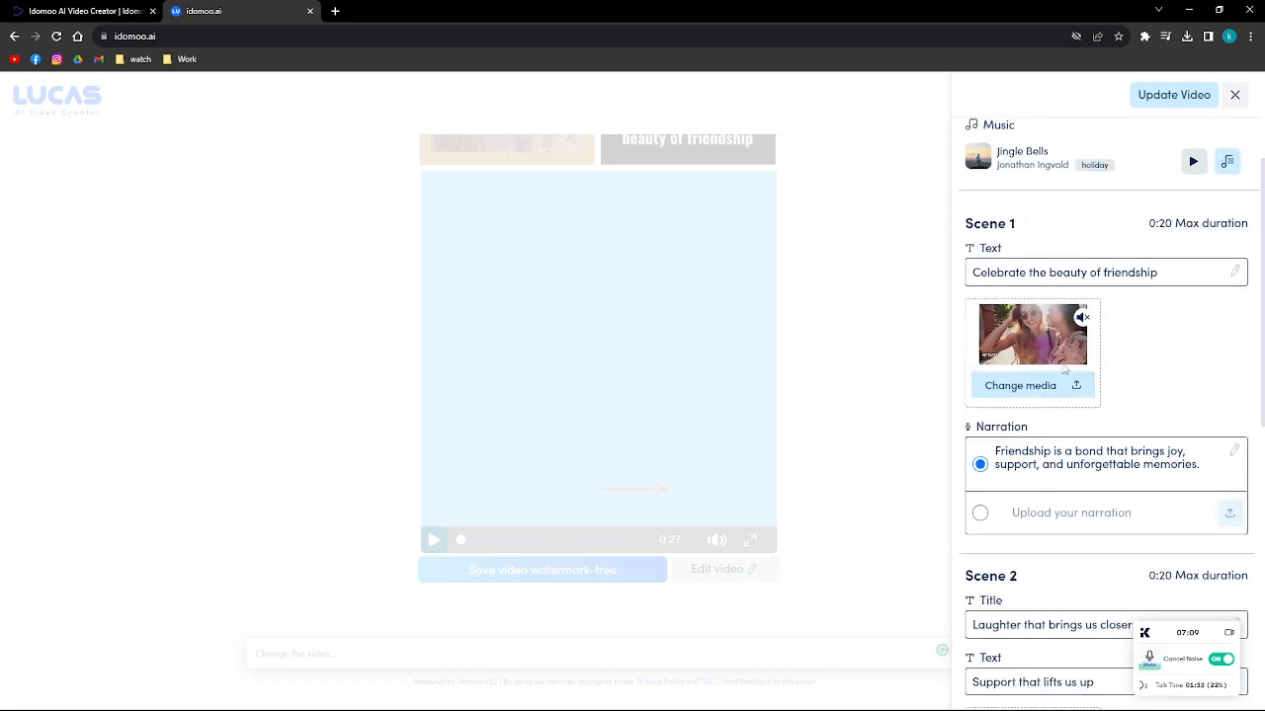
click(1050, 273)
scroll(1024, 457, down, 2)
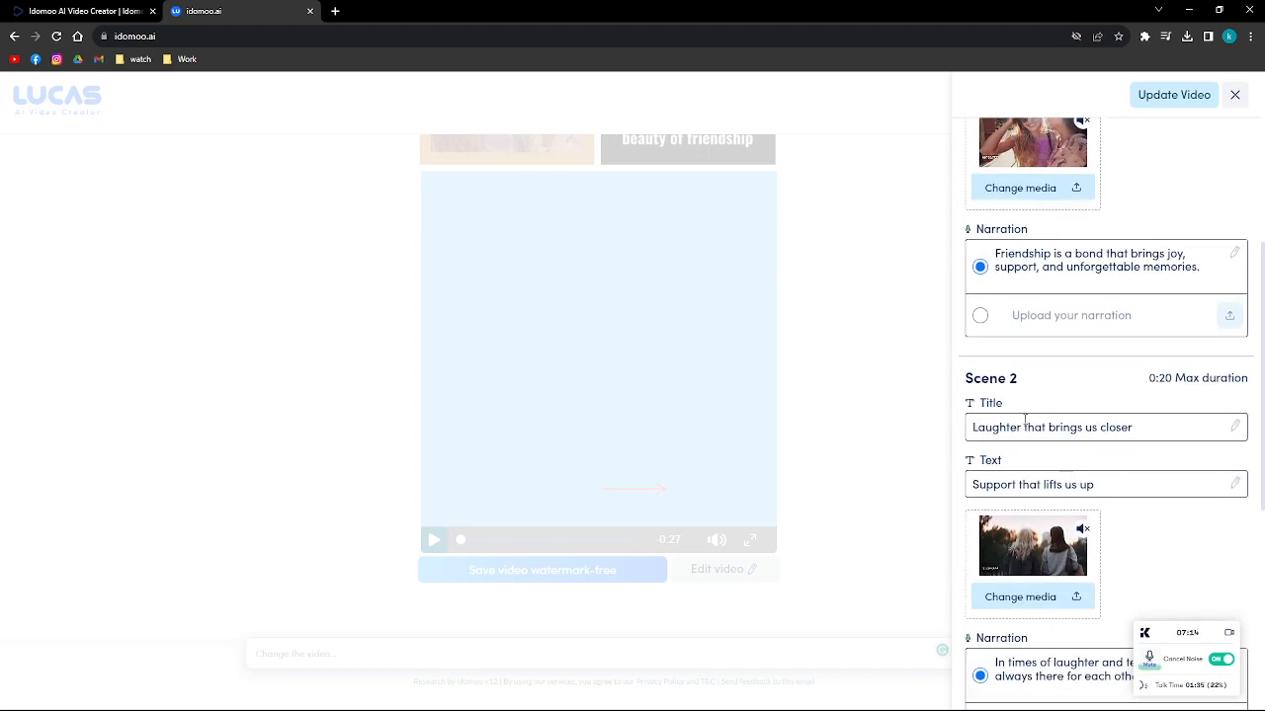
scroll(1024, 421, down, 3)
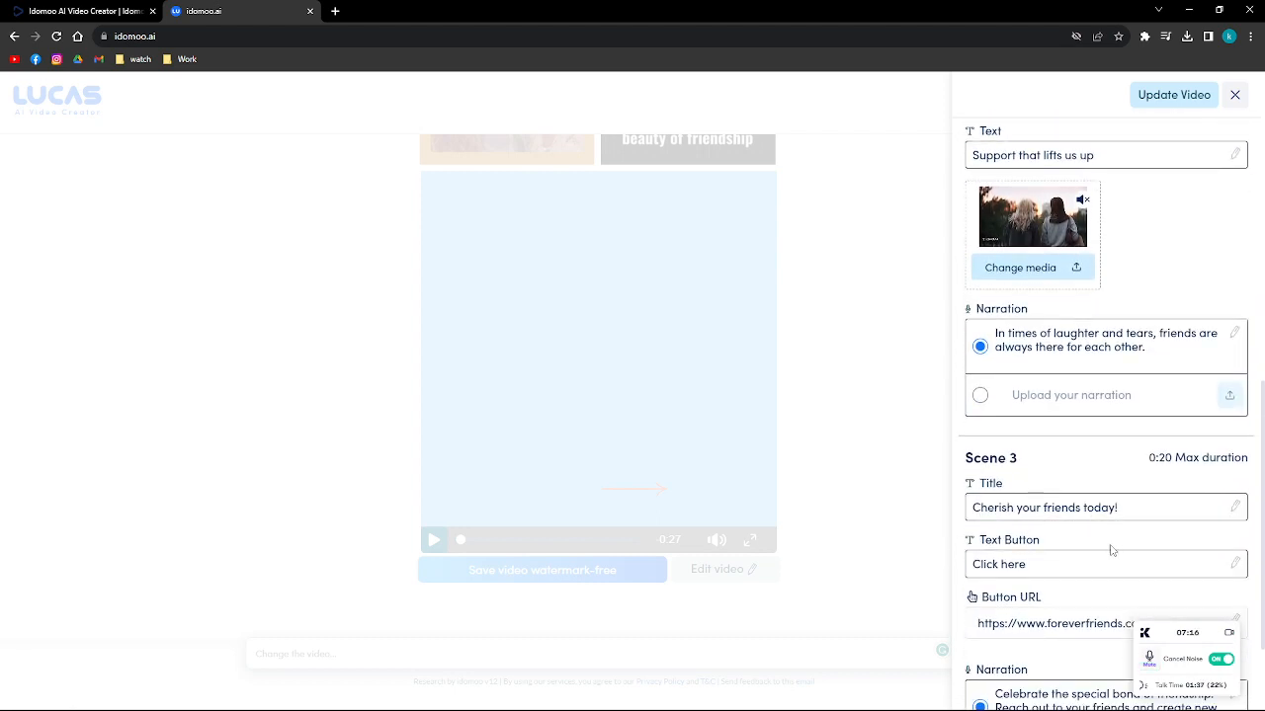
scroll(1077, 541, up, 10)
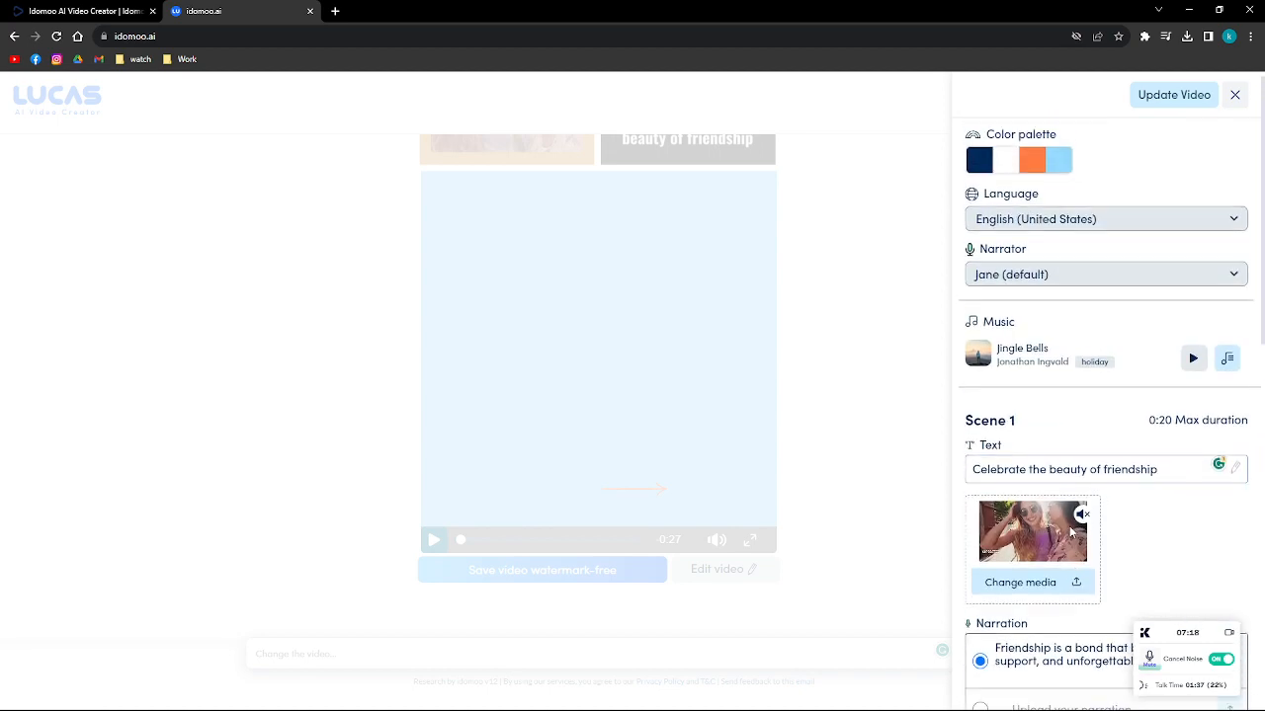
scroll(1071, 532, down, 2)
scroll(1011, 457, down, 5)
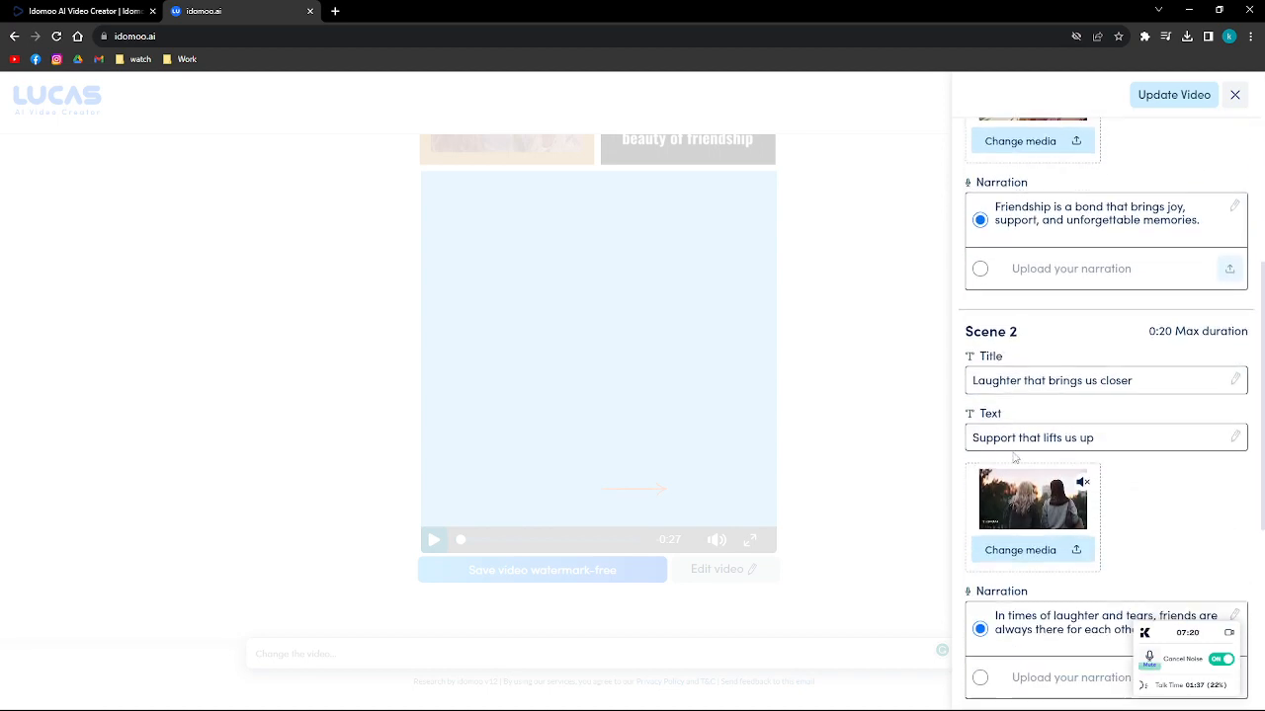
scroll(1012, 555, down, 2)
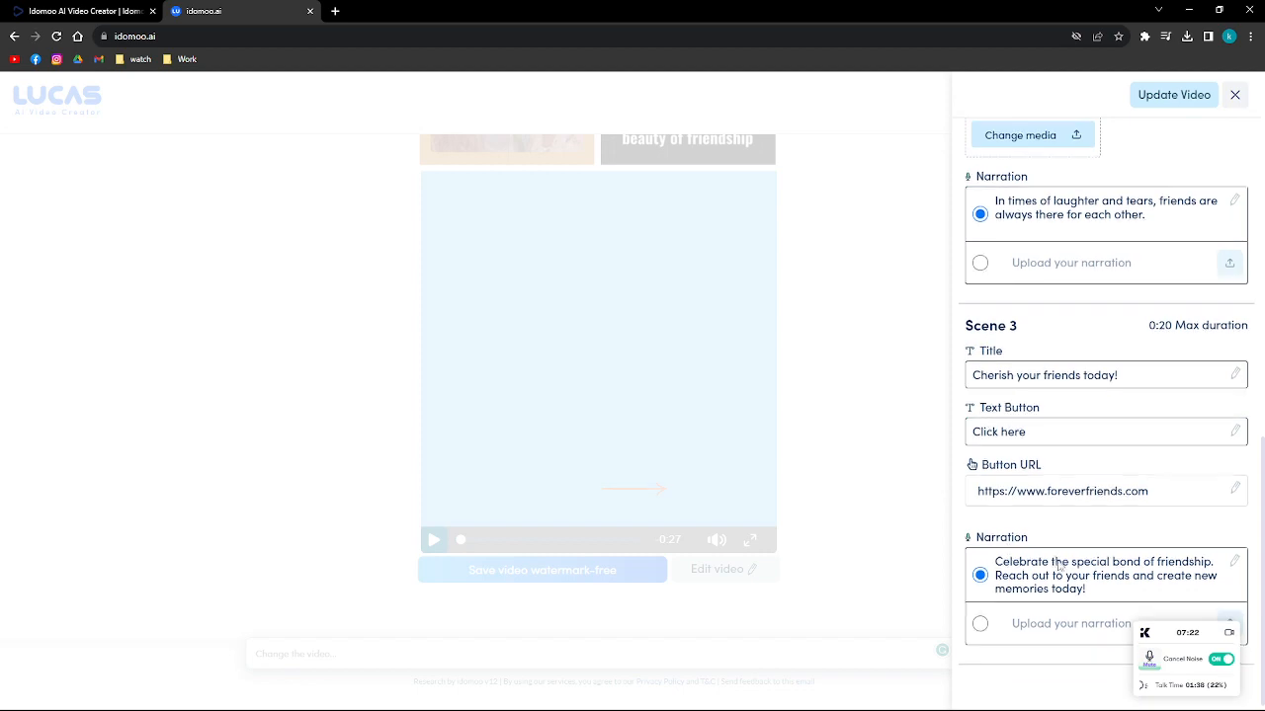
scroll(1076, 576, up, 7)
scroll(1076, 576, up, 2)
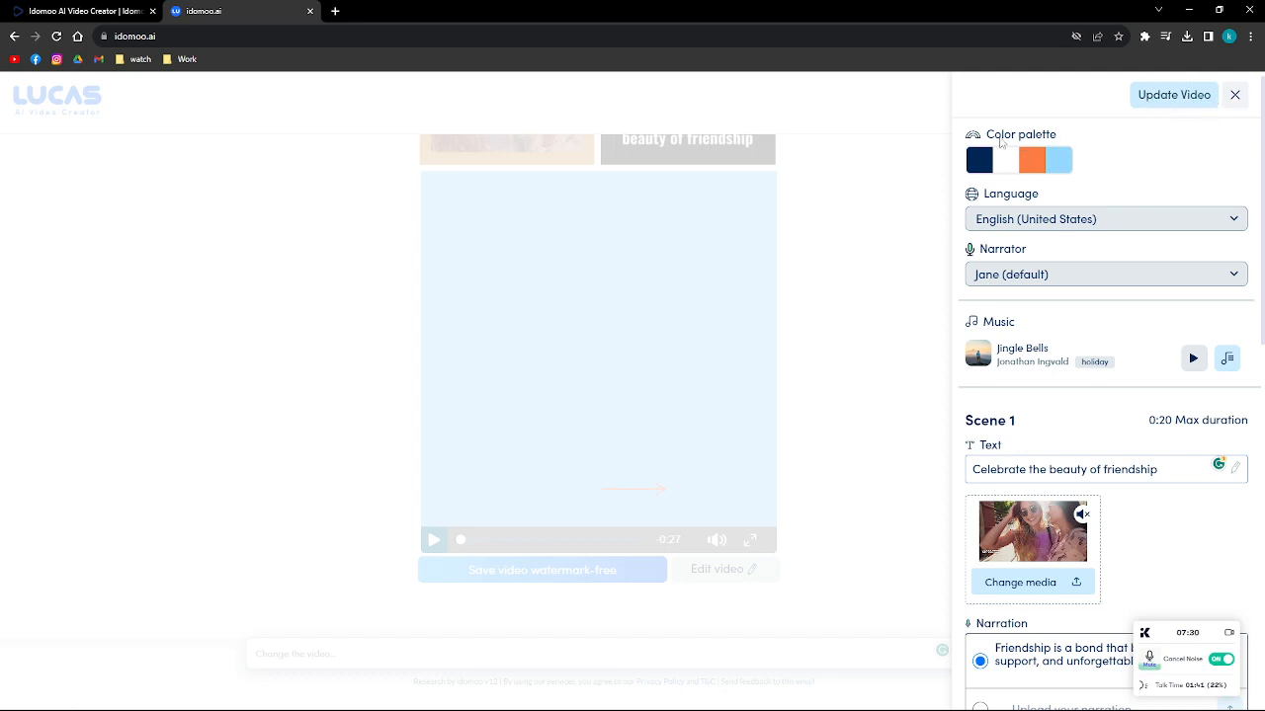
click(1235, 95)
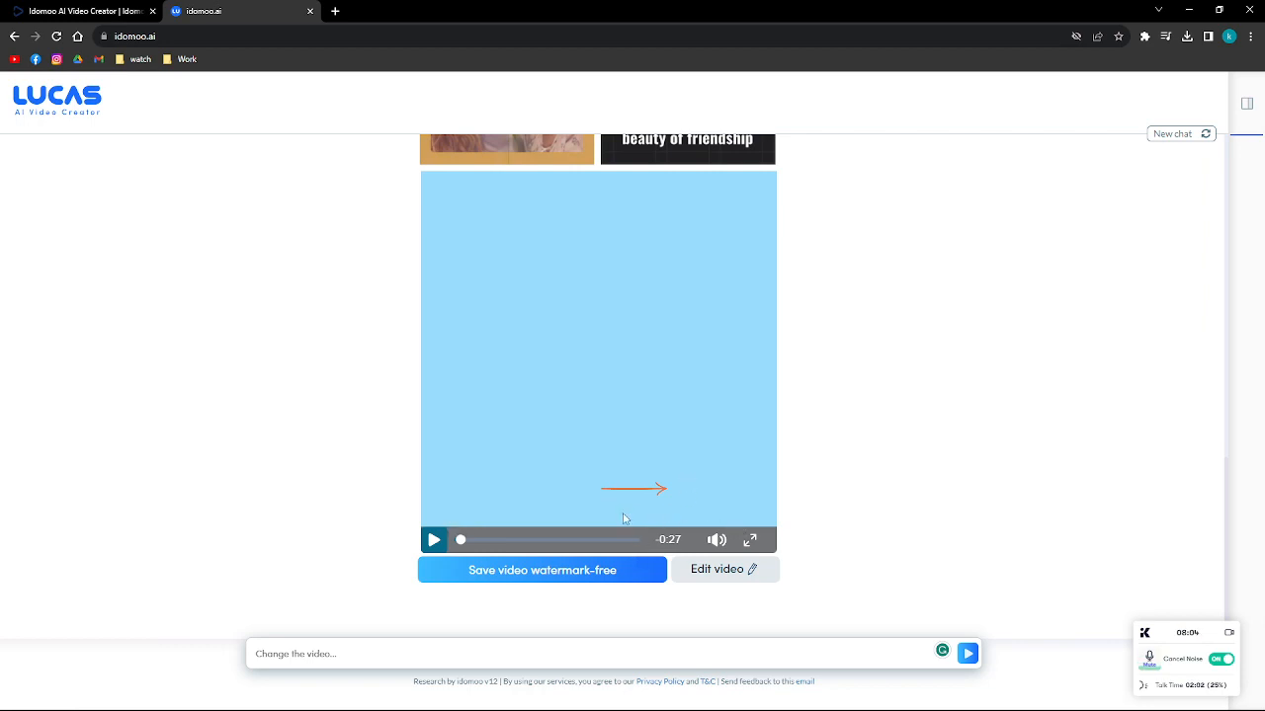
- Mute the selected friendship video and resume its playback
click(715, 541)
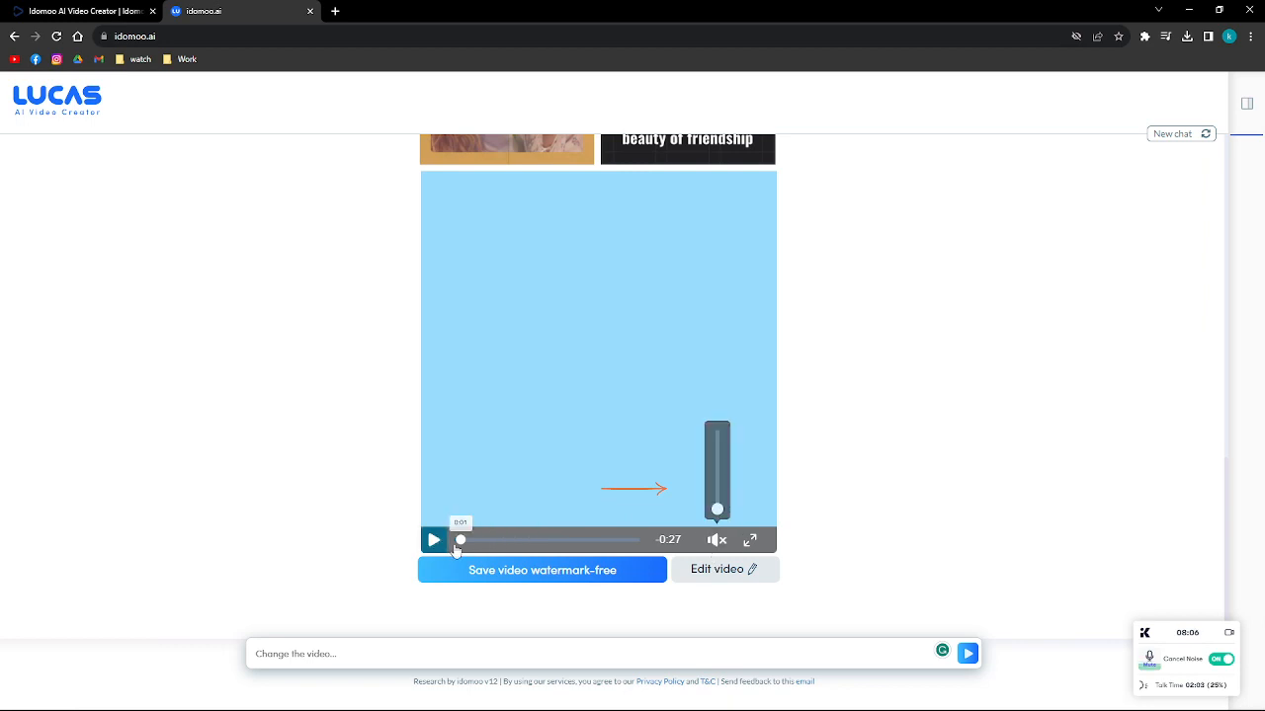
click(433, 539)
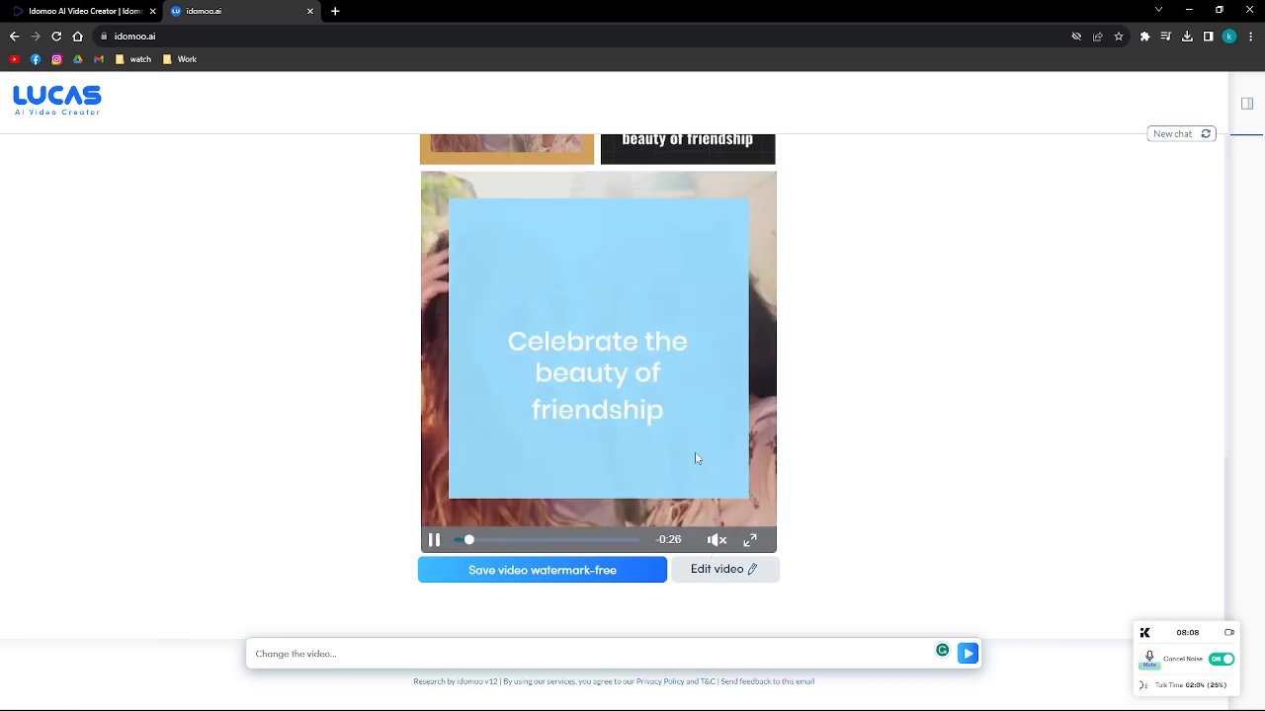